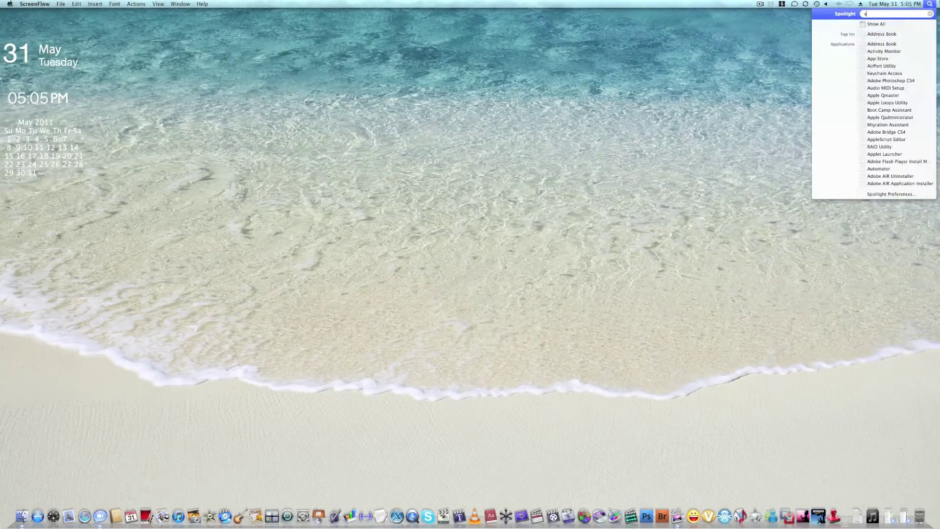
Launch AirPort Utility from the Spotlight search results.
key(Return)
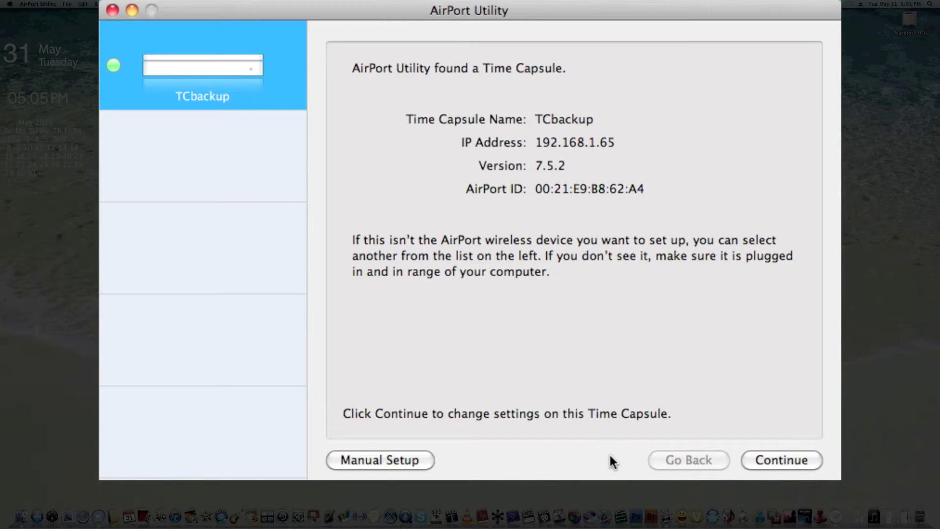
Open TCbackup's manual setup settings, after briefly checking its status report.
click(420, 459)
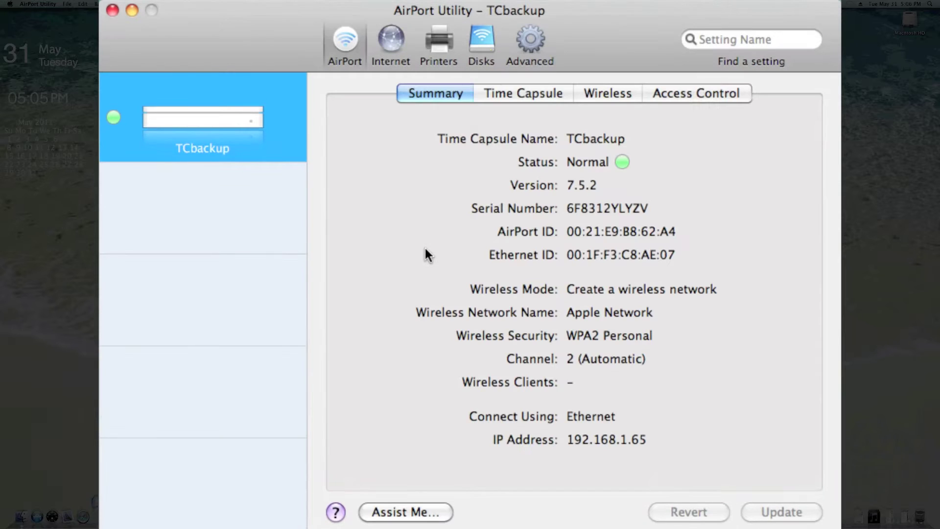
click(622, 162)
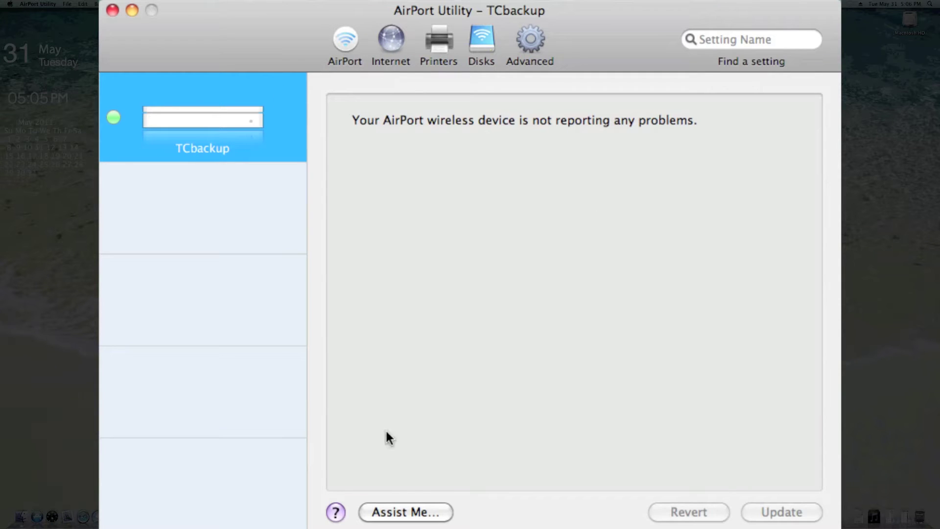
click(281, 237)
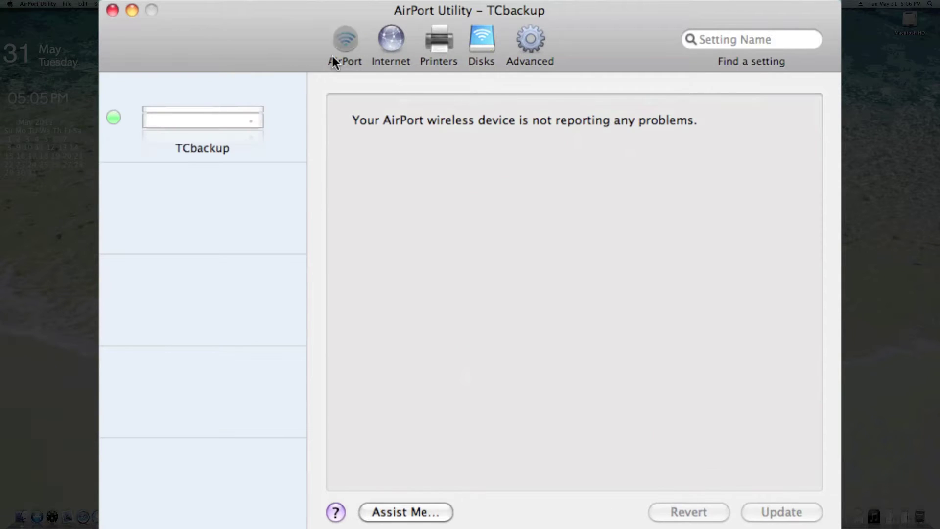
click(270, 110)
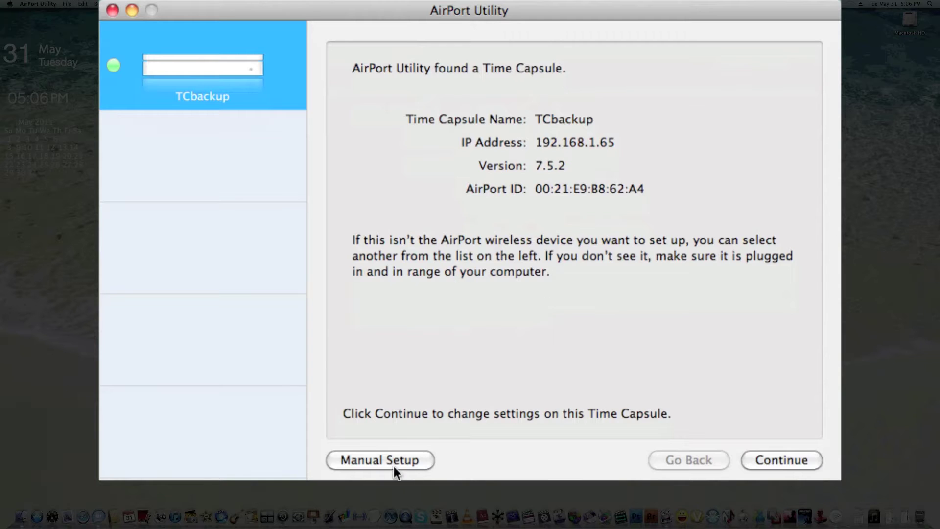
click(393, 465)
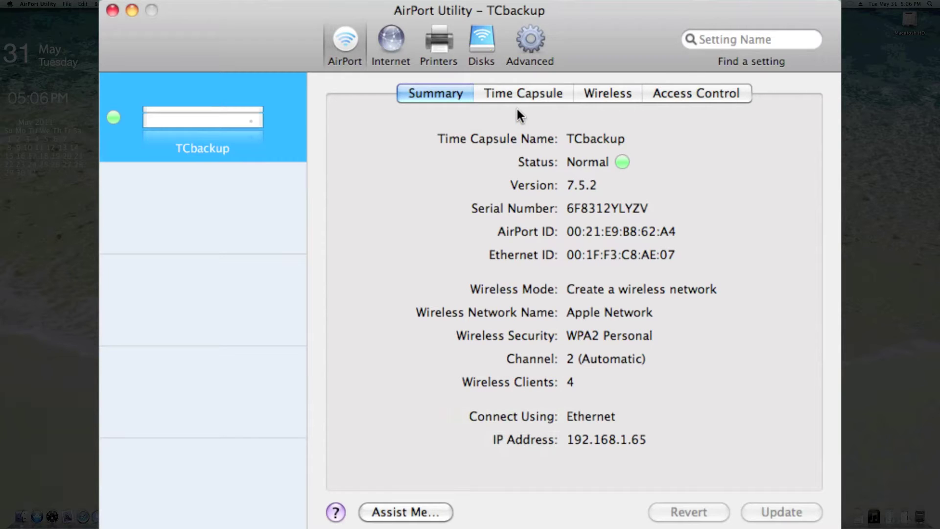
Review the Time Capsule's name, password and time settings and its extra options.
click(517, 94)
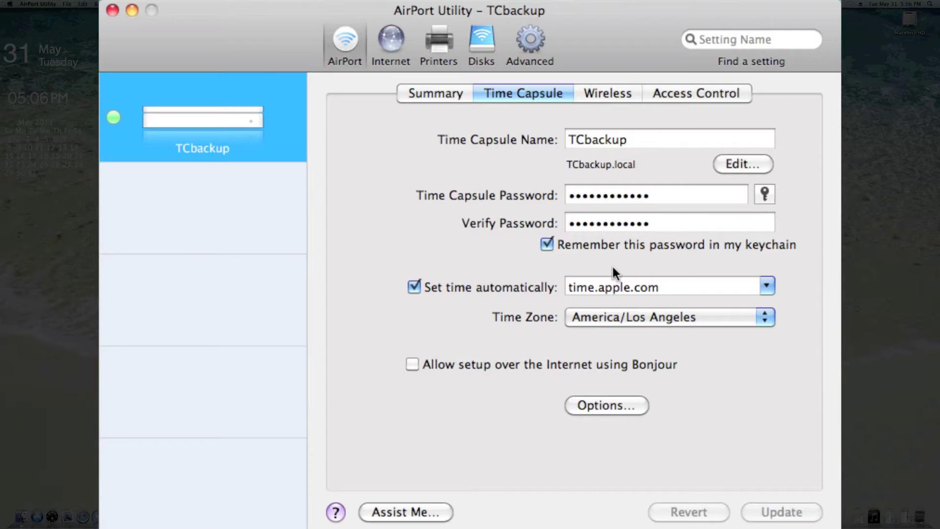
click(598, 408)
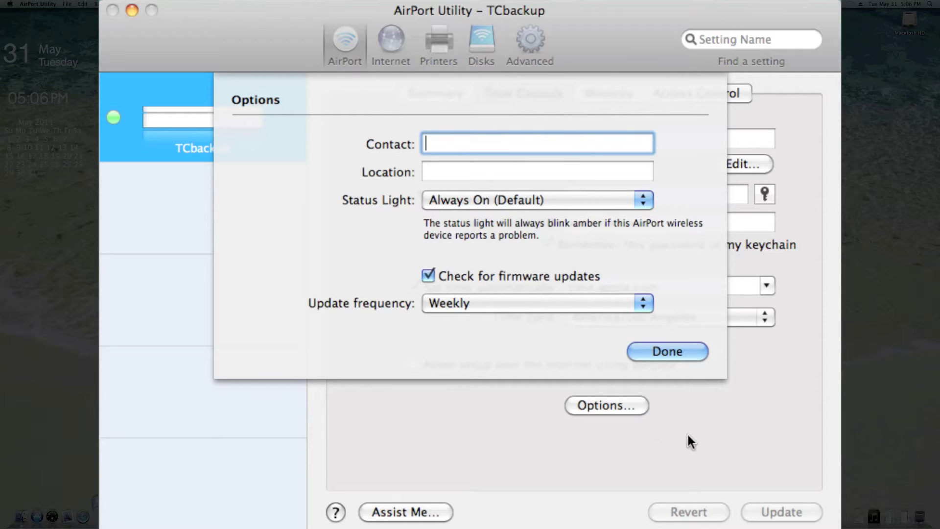
click(656, 351)
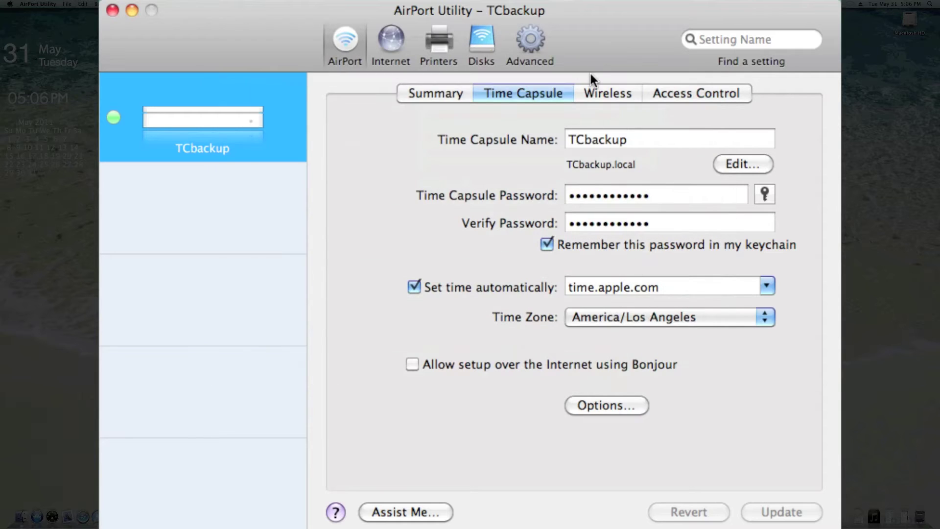
click(592, 93)
Try Extend a wireless network, radio modes and wireless options, then revert all wireless changes.
click(690, 139)
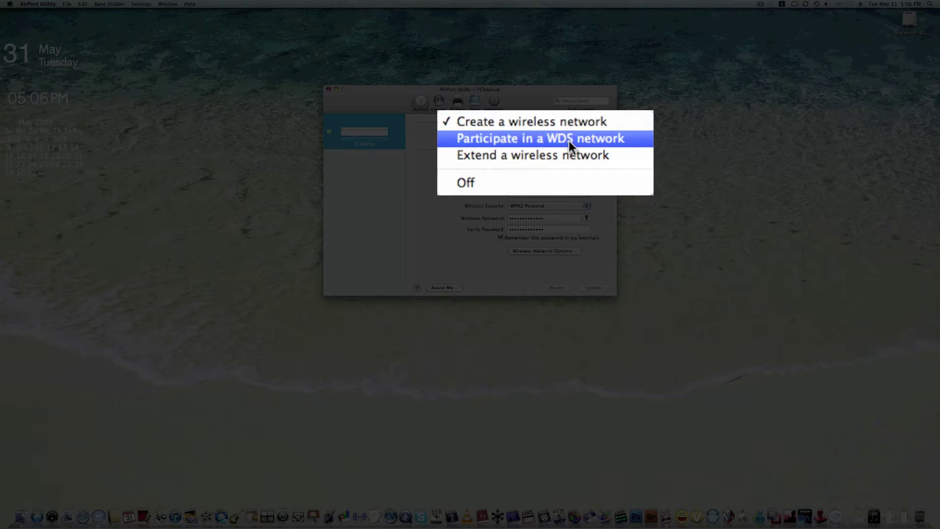
click(569, 152)
click(551, 139)
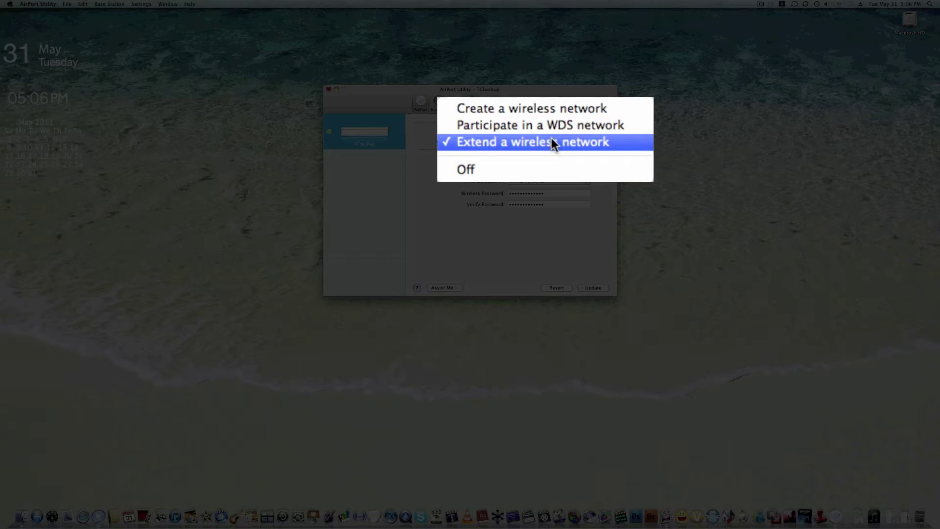
click(544, 108)
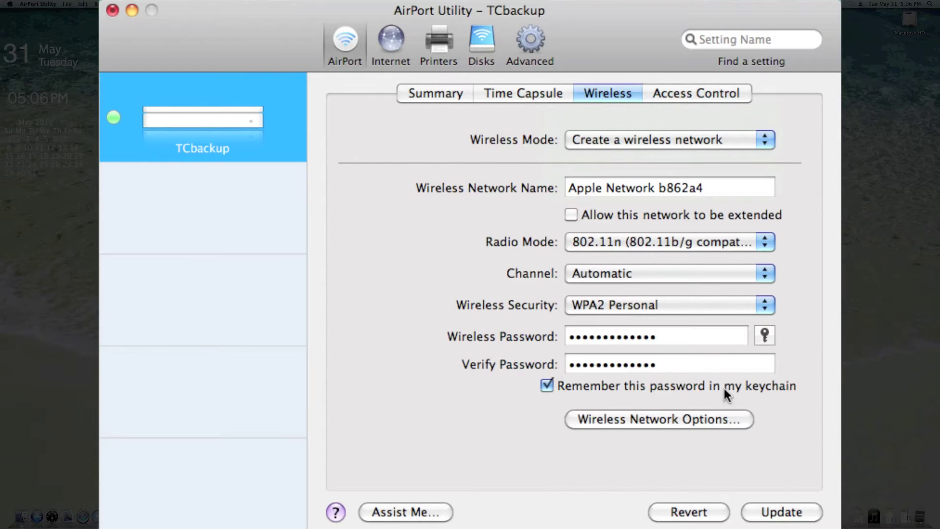
click(615, 243)
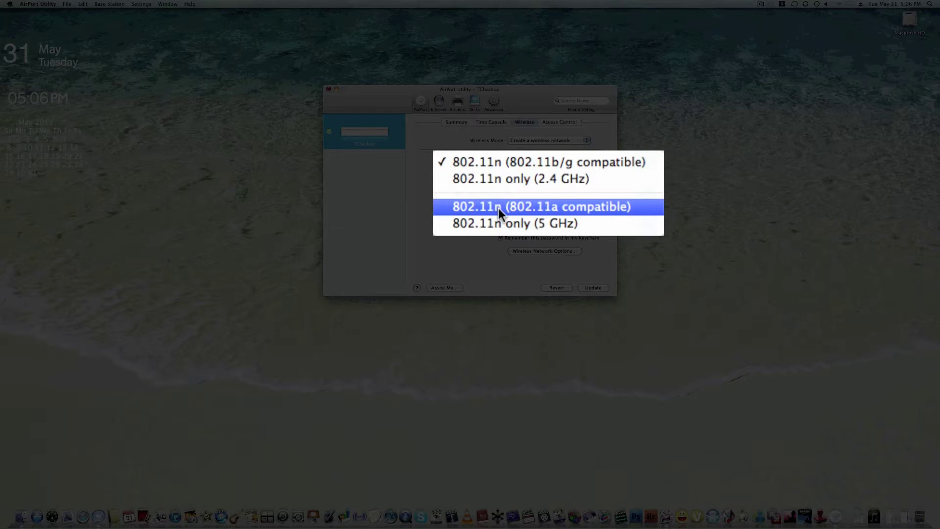
click(470, 188)
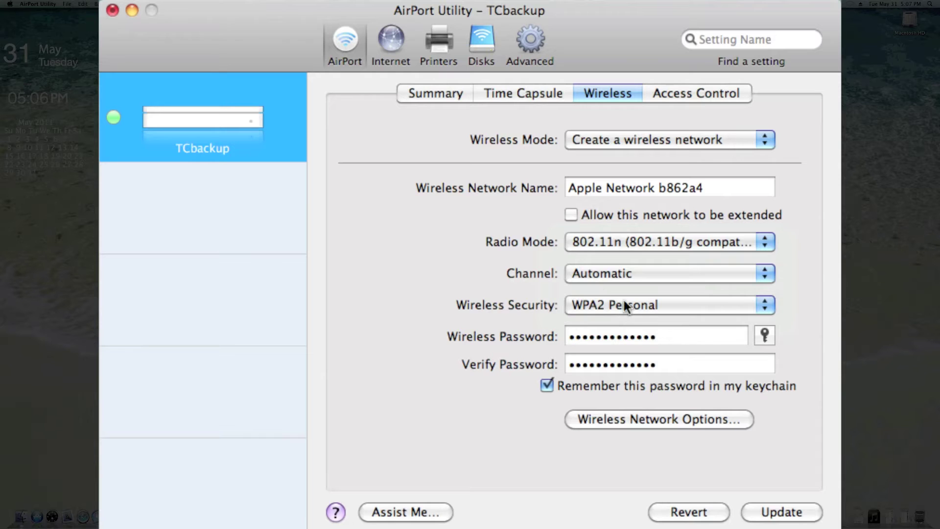
click(657, 419)
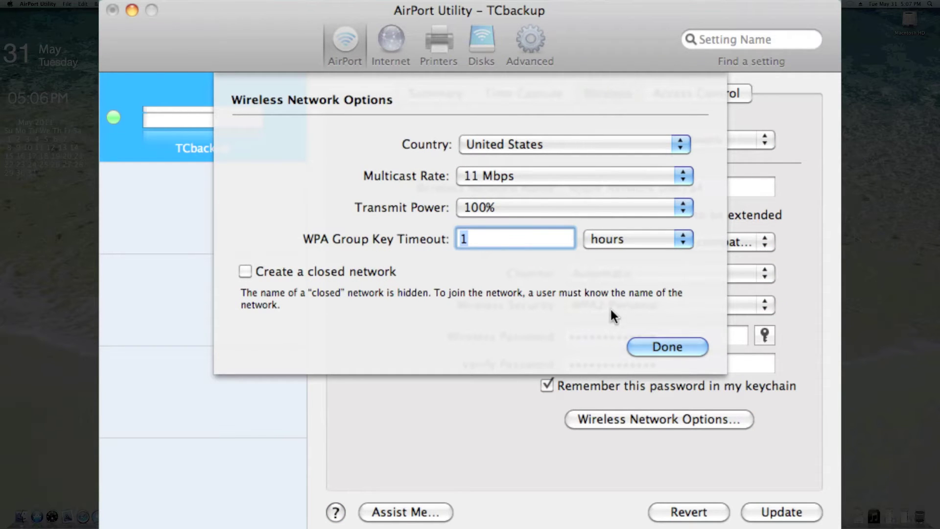
click(656, 345)
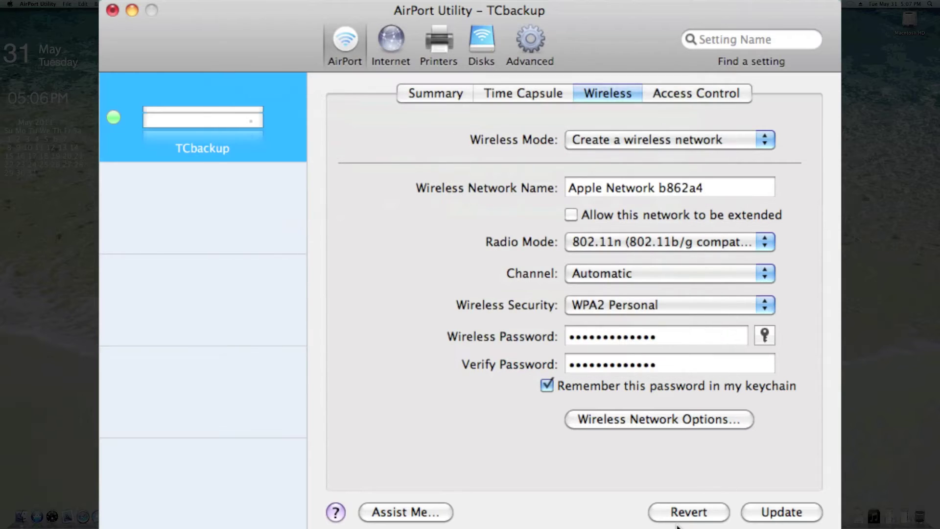
click(689, 510)
Try Timed Access MAC control, set it back to Not Enabled, and revert.
click(695, 91)
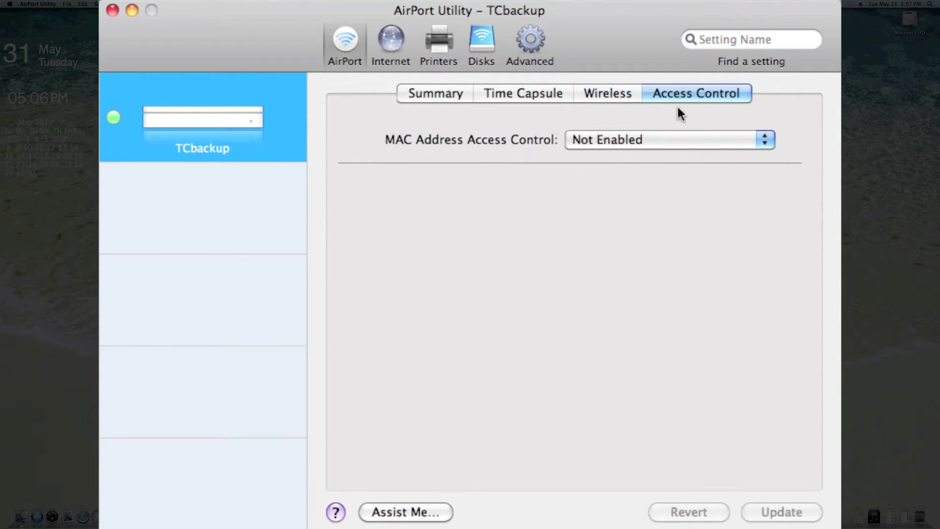
click(658, 139)
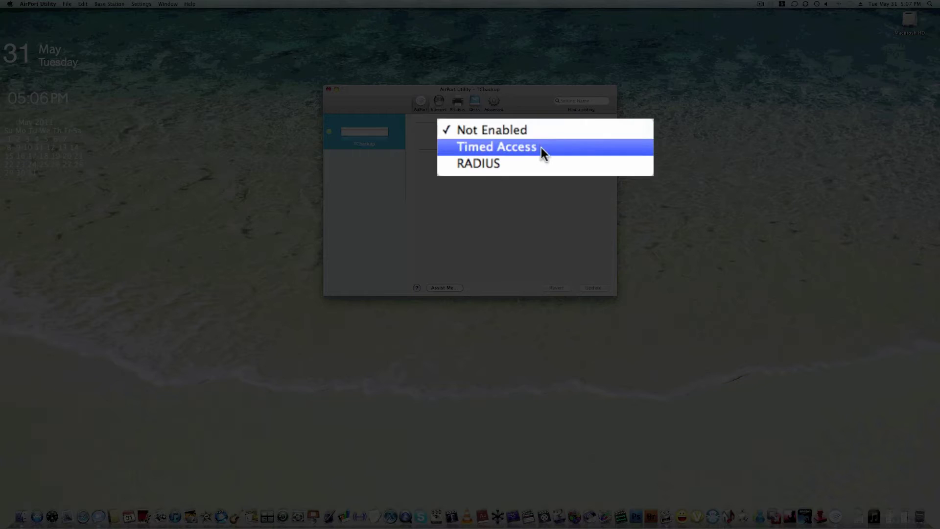
click(655, 156)
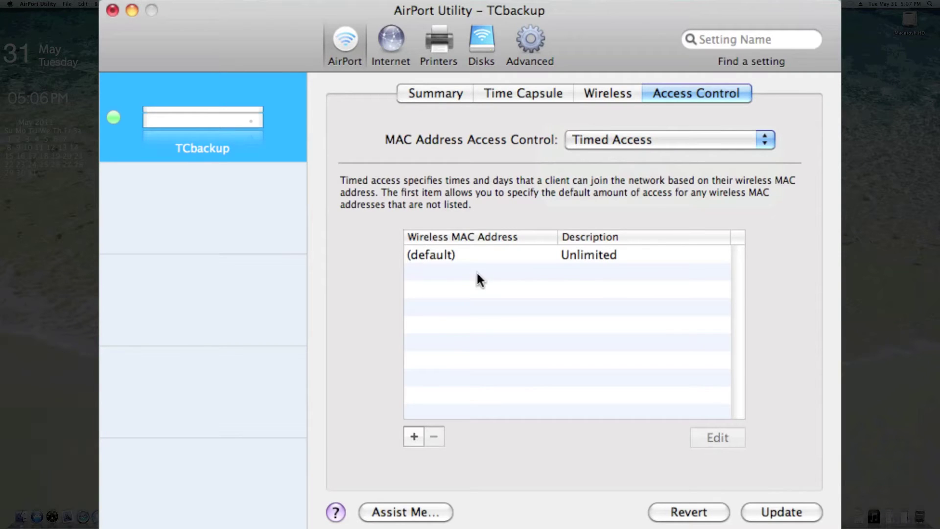
click(608, 143)
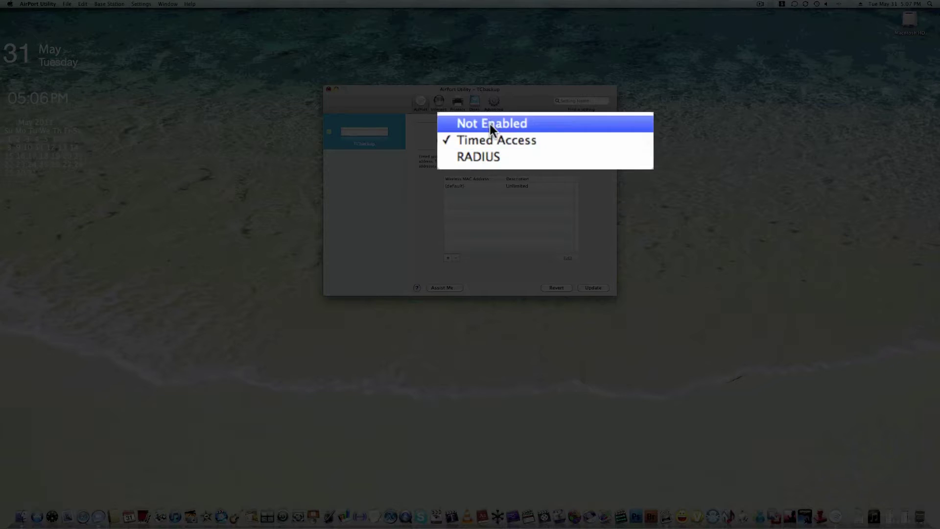
click(607, 122)
click(686, 511)
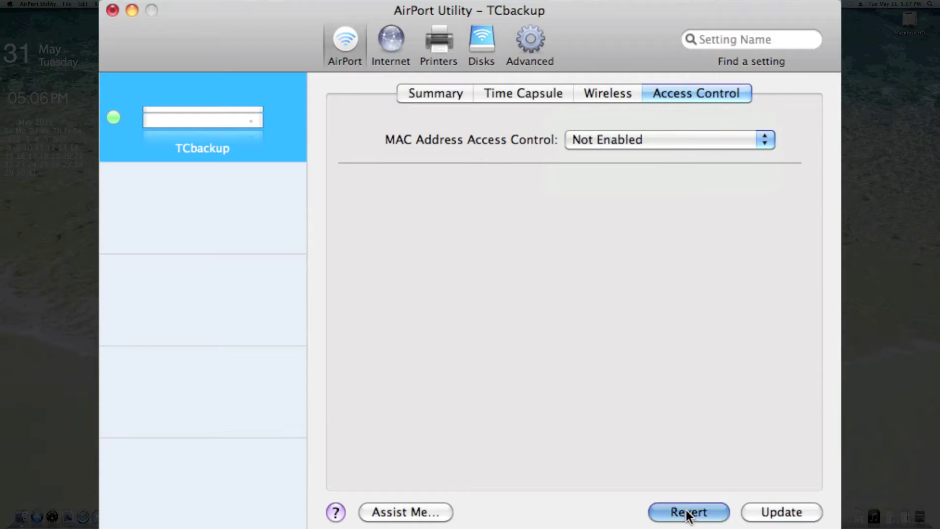
click(395, 52)
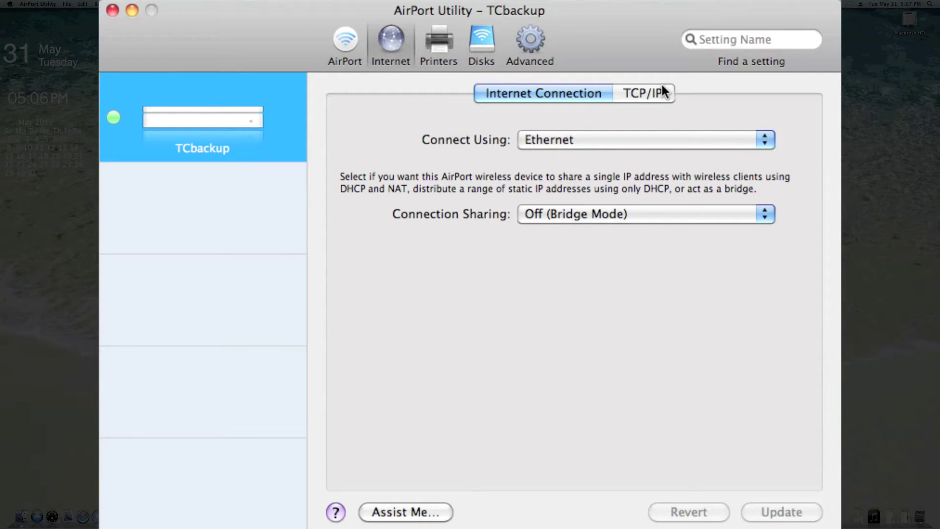
Confirm the Ethernet connection with sharing Off (Bridge Mode) and view the TCP/IP details.
click(640, 137)
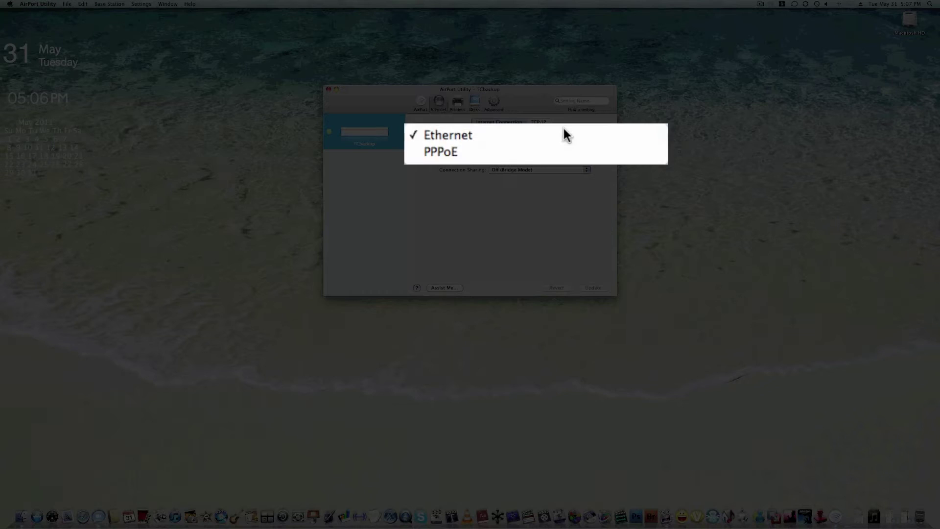
click(524, 169)
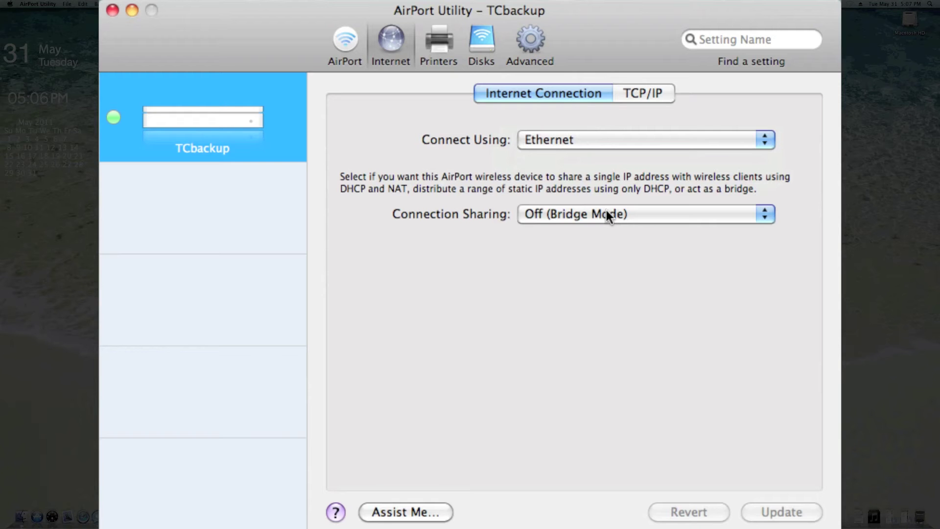
click(606, 214)
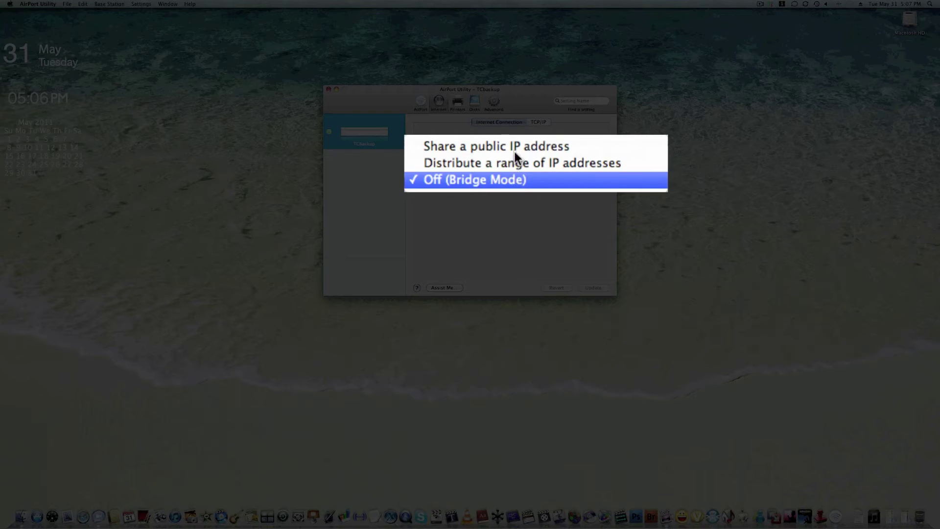
click(523, 169)
click(537, 122)
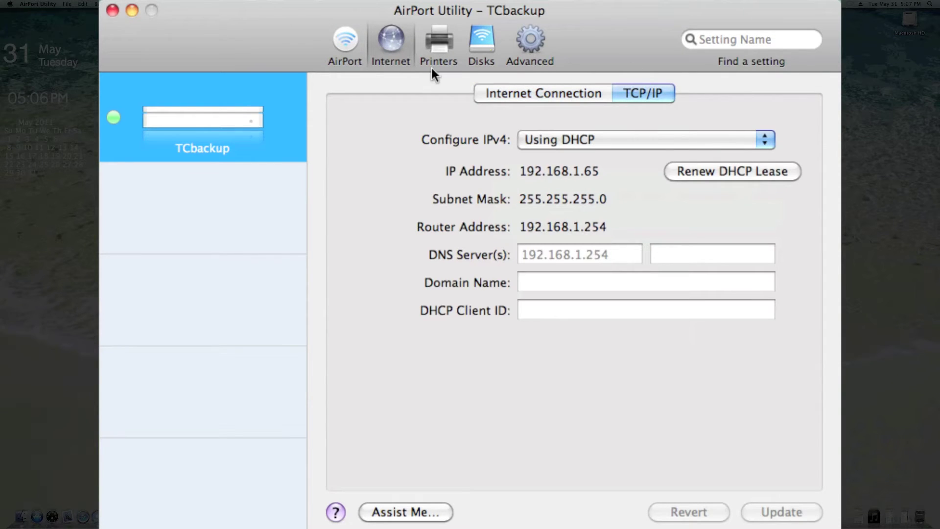
click(427, 44)
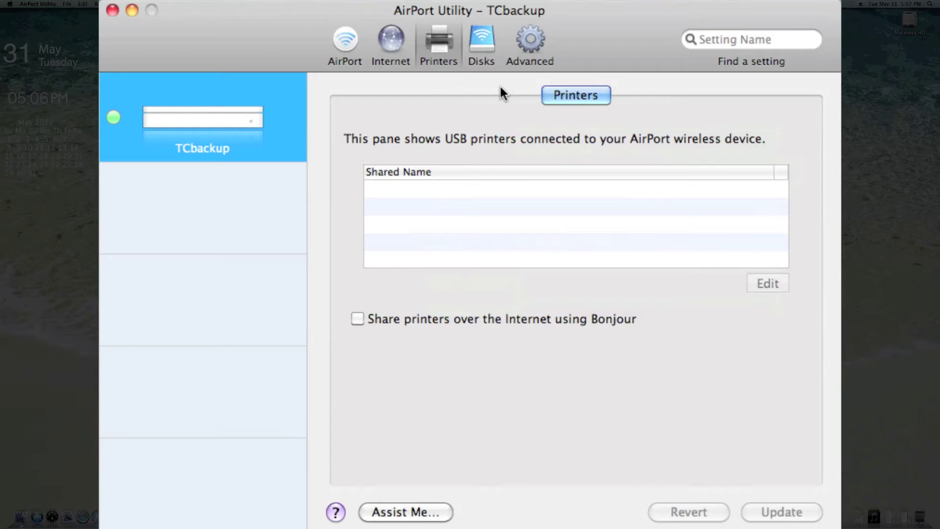
Inspect the 931.5 GB Seagate disk, FreeAgent GoFlex Drive volume, and disk file sharing settings.
click(476, 50)
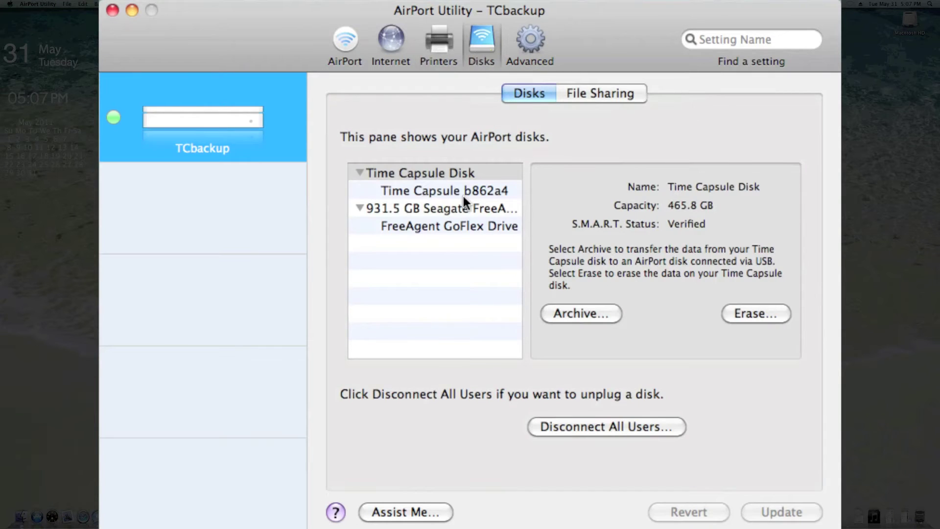
click(449, 210)
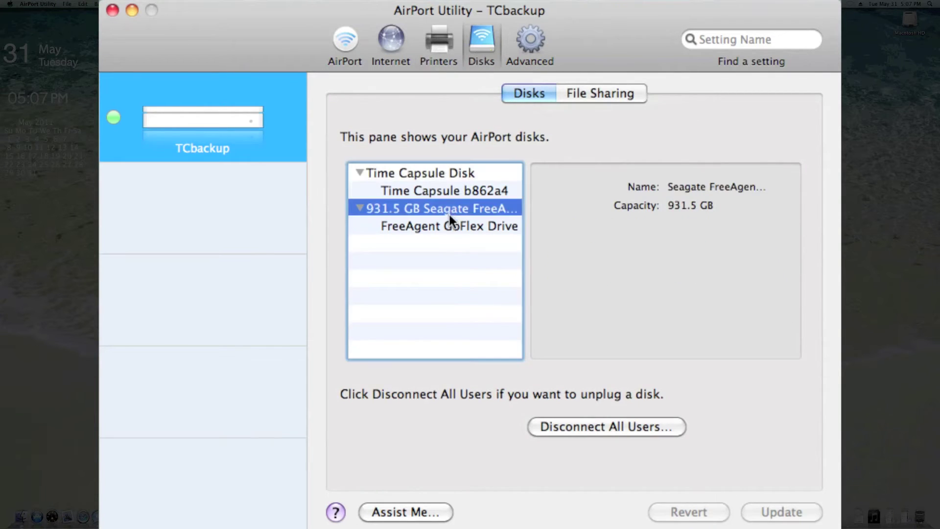
click(449, 226)
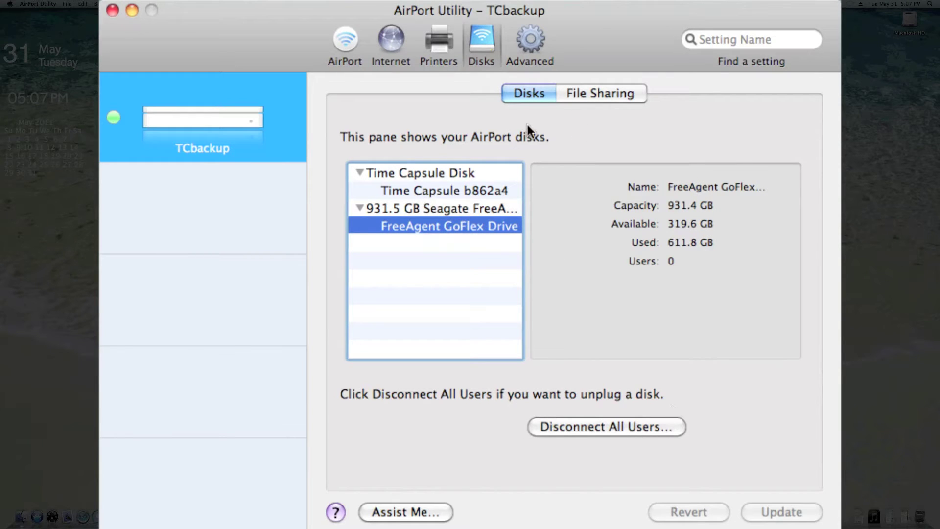
click(580, 93)
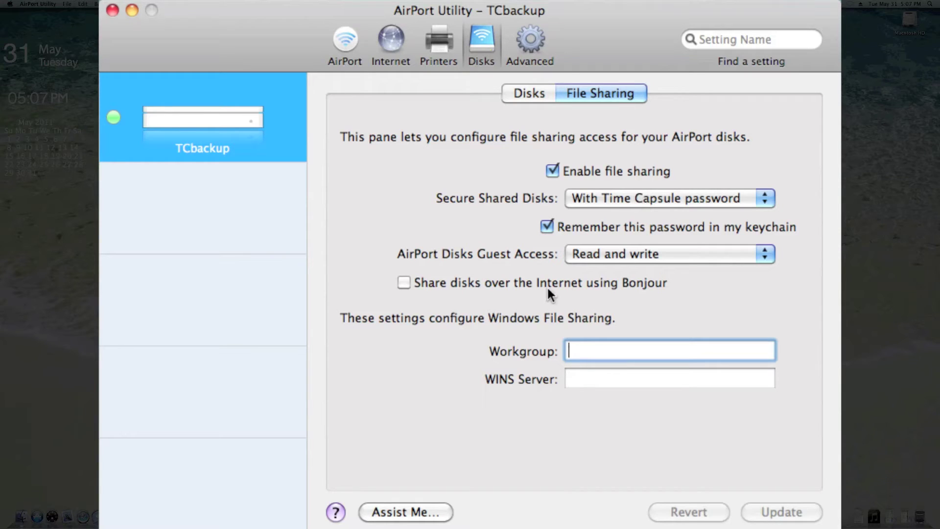
click(527, 99)
View the logs and statistics, selecting each of the two connected wireless clients.
click(537, 38)
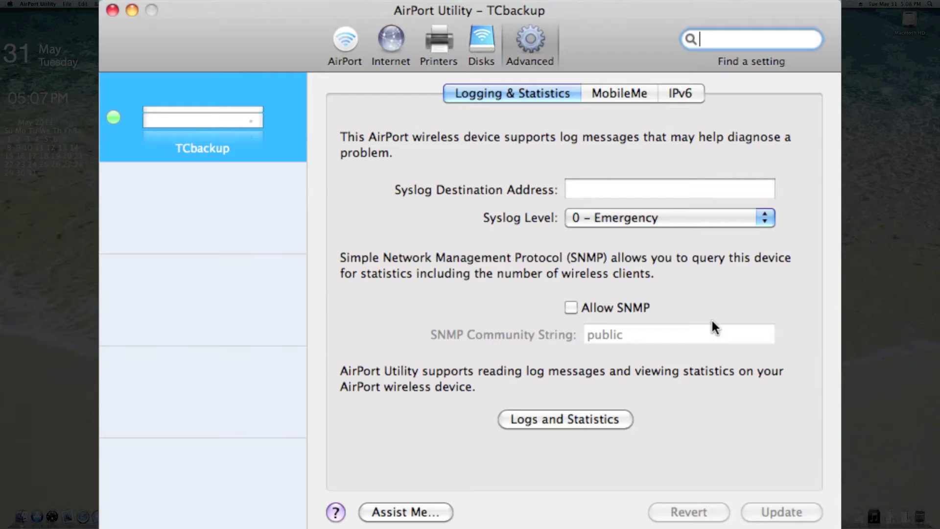
click(526, 421)
click(583, 91)
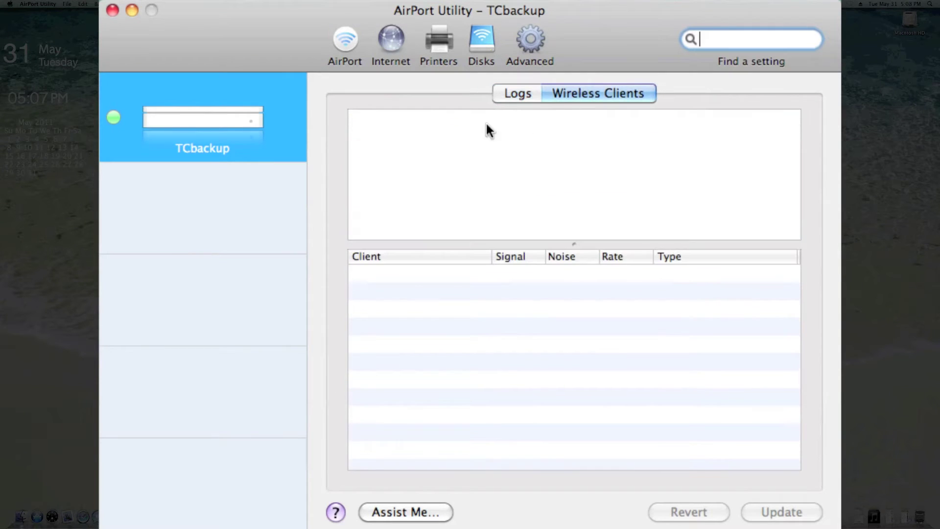
click(625, 292)
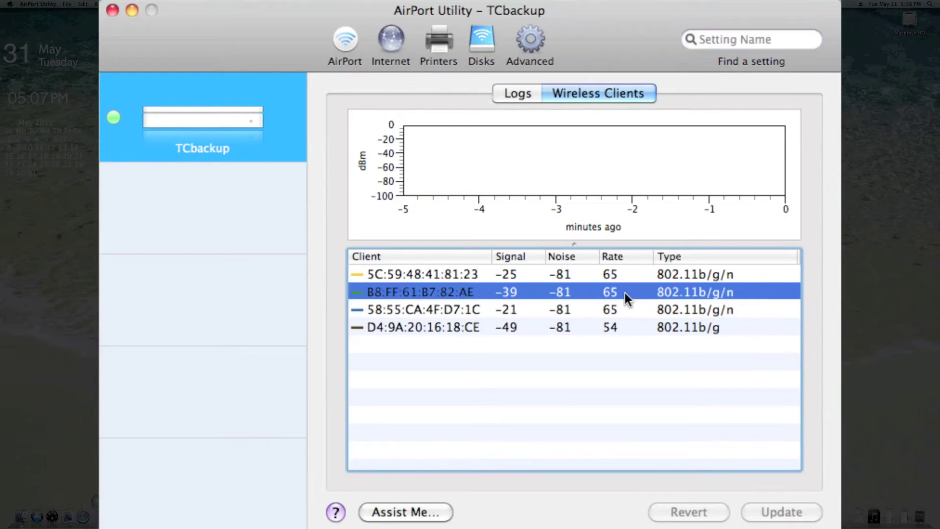
click(625, 292)
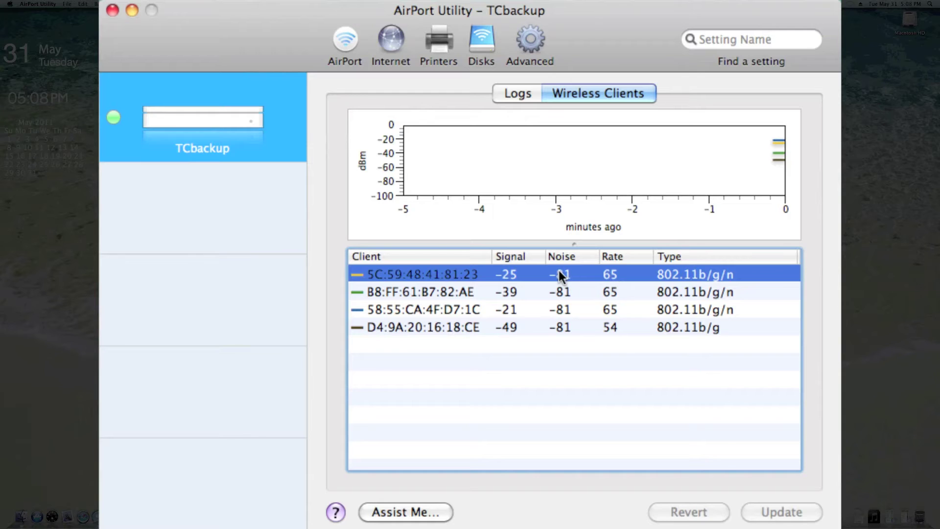
click(538, 40)
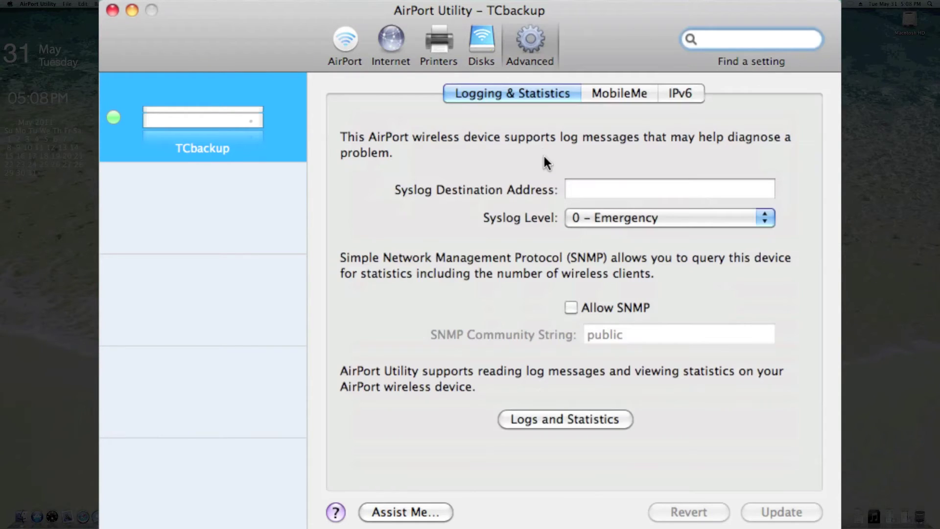
Review the MobileMe members and IPv6 settings, leaving IPv6 mode at Link-local only.
click(610, 94)
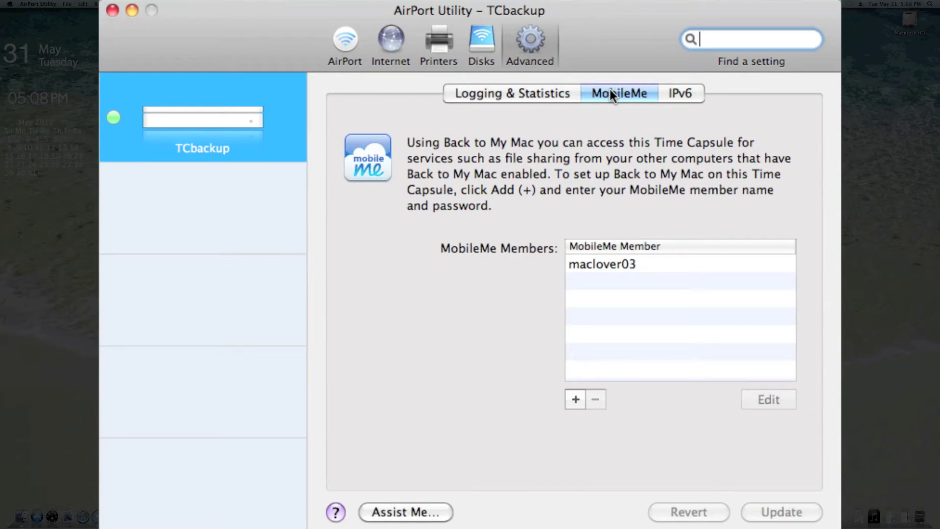
click(676, 96)
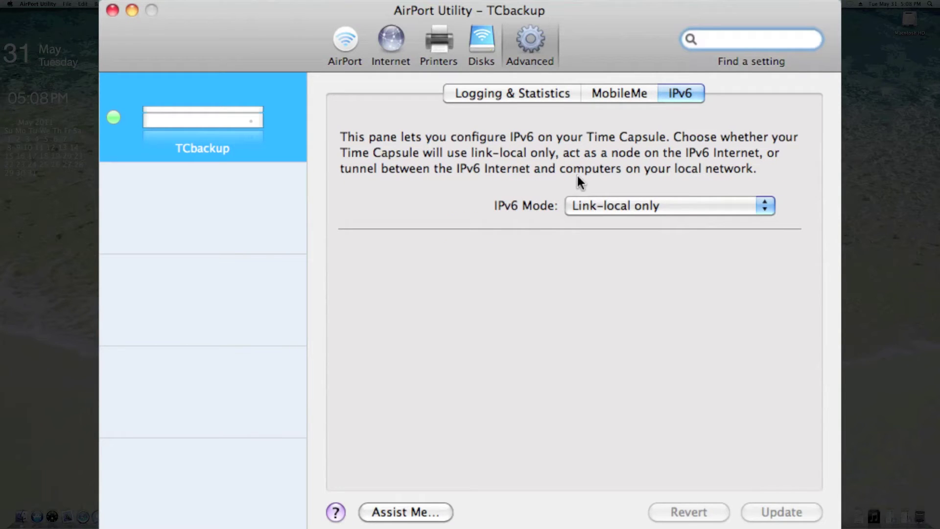
click(587, 205)
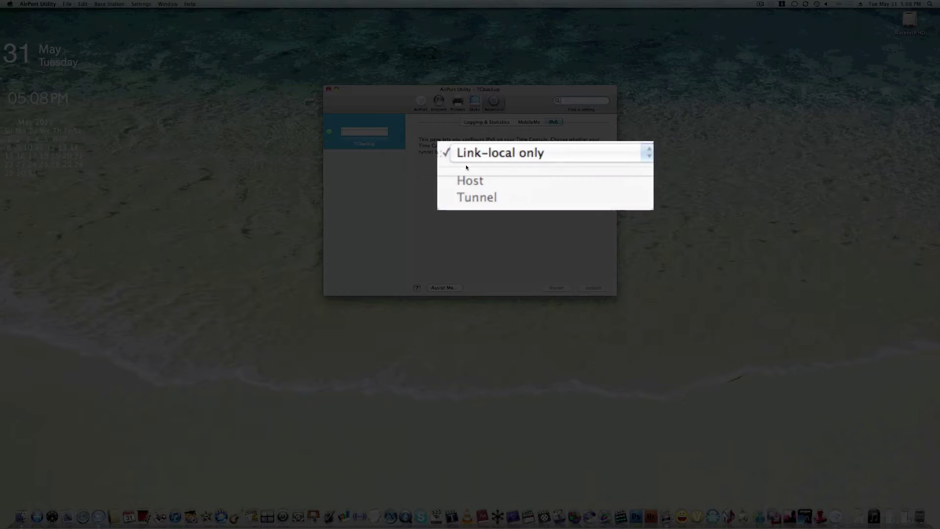
click(615, 196)
click(614, 196)
click(615, 205)
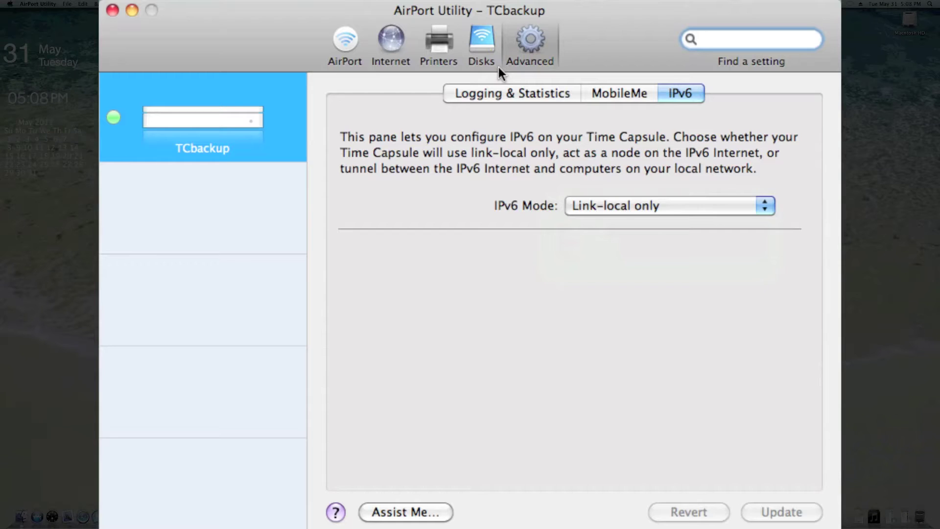
click(504, 96)
View the Time Capsule summary, quit AirPort Utility, and open a Finder home window.
click(346, 49)
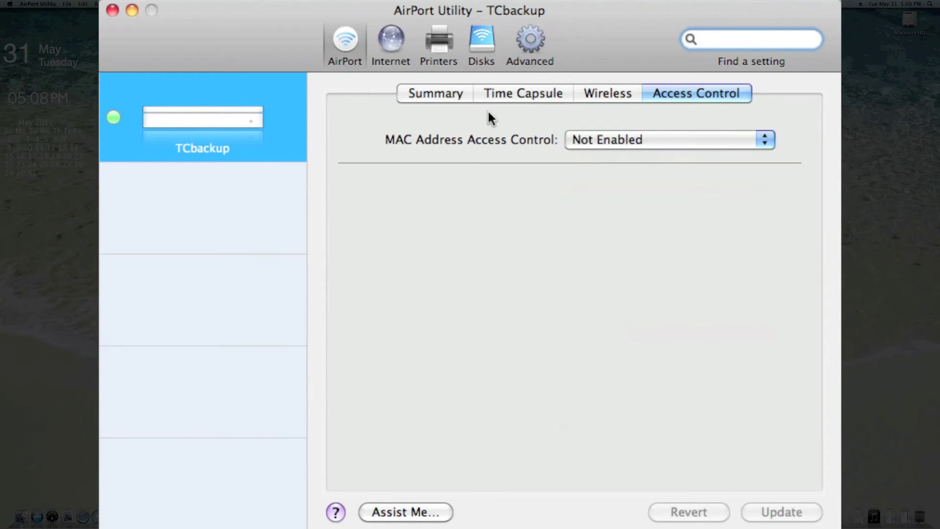
click(468, 93)
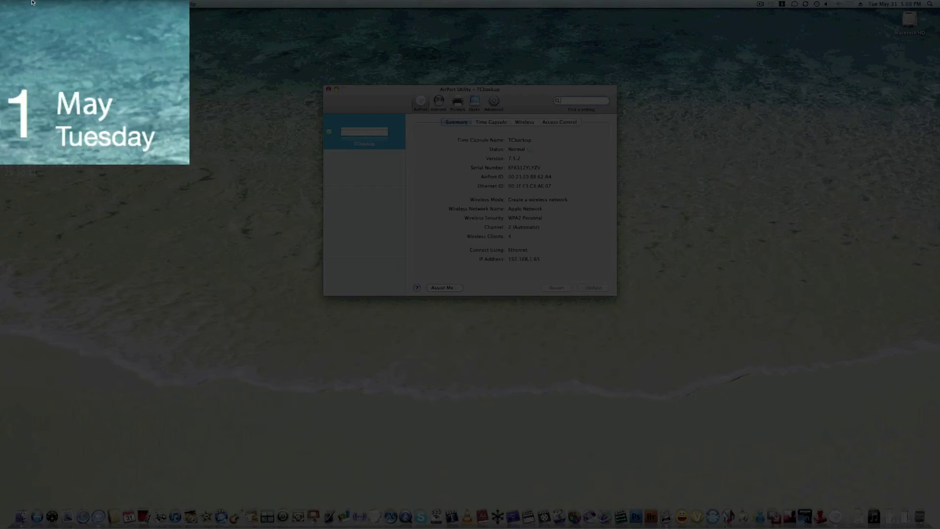
click(32, 2)
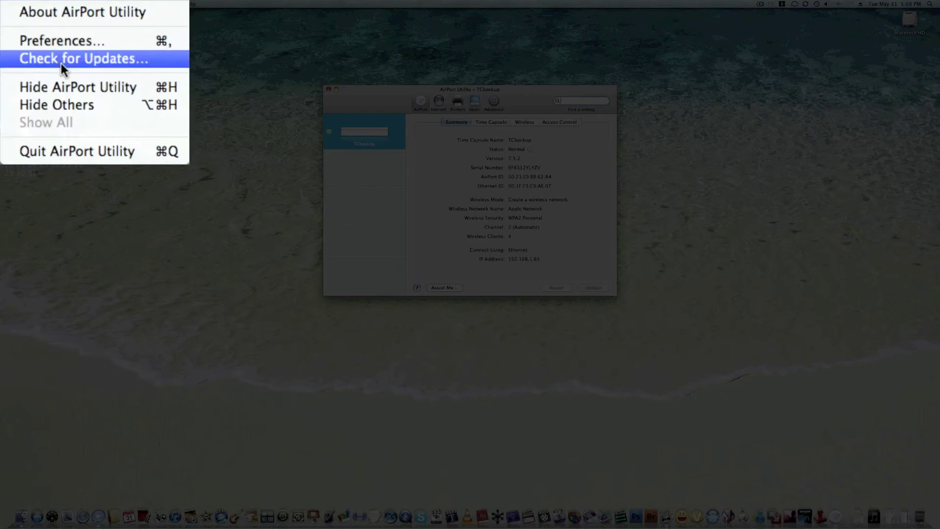
click(110, 145)
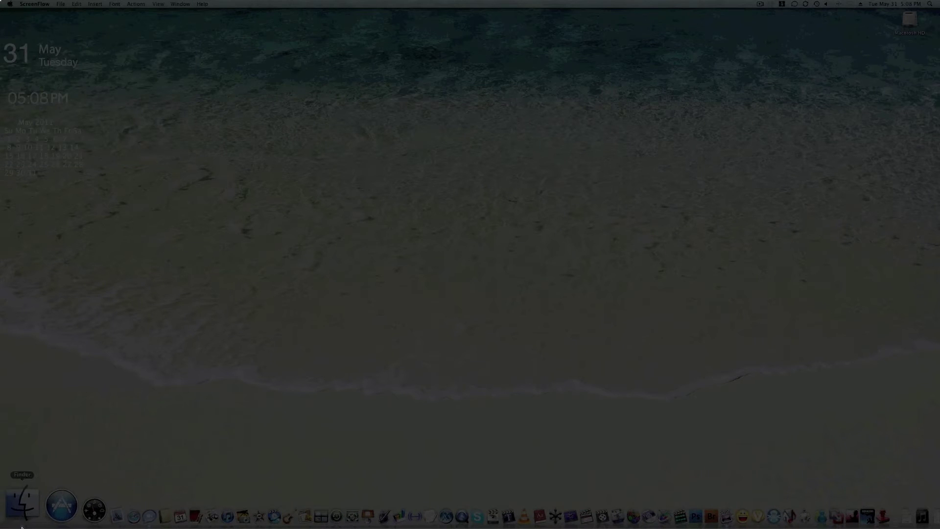
click(22, 526)
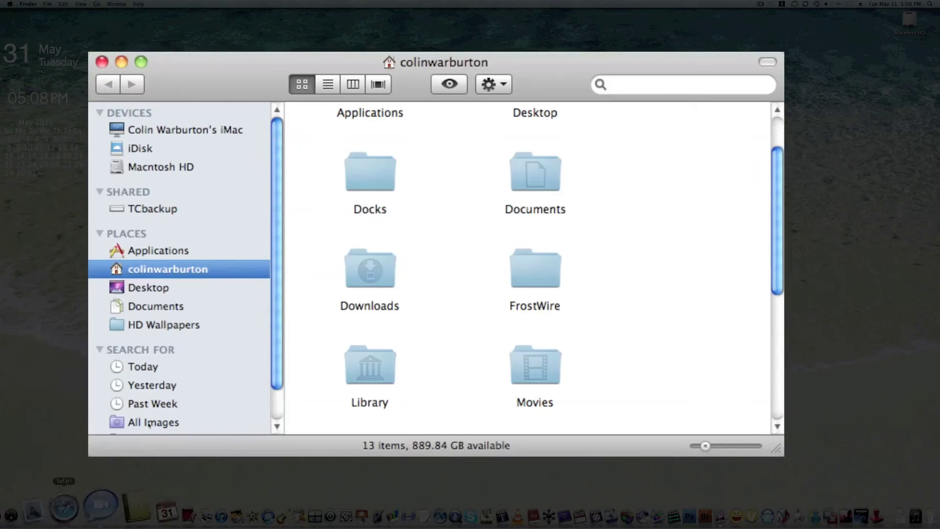
Browse TCbackup's Time Capsule b862a4 and FreeAgent GoFlex Drive shares, then close the window.
click(149, 207)
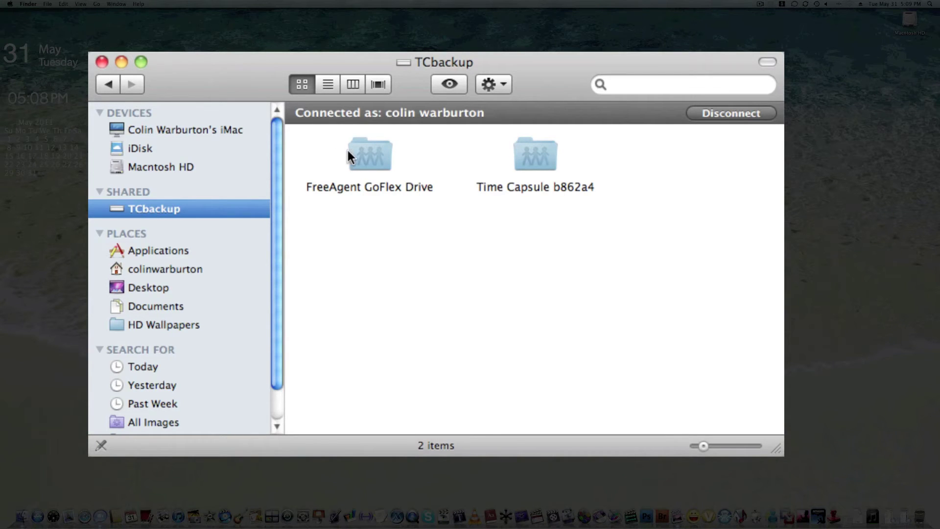
double_click(536, 156)
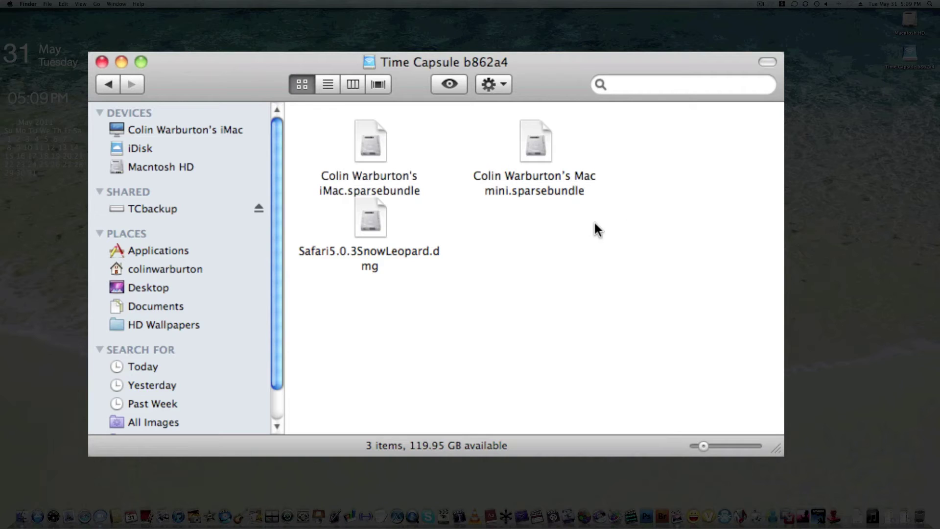
key(super+bracketleft)
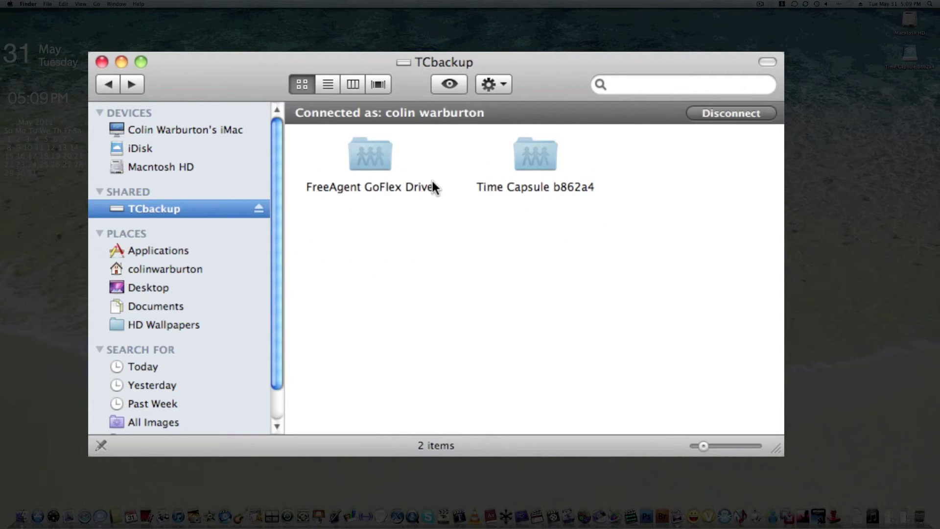
double_click(368, 149)
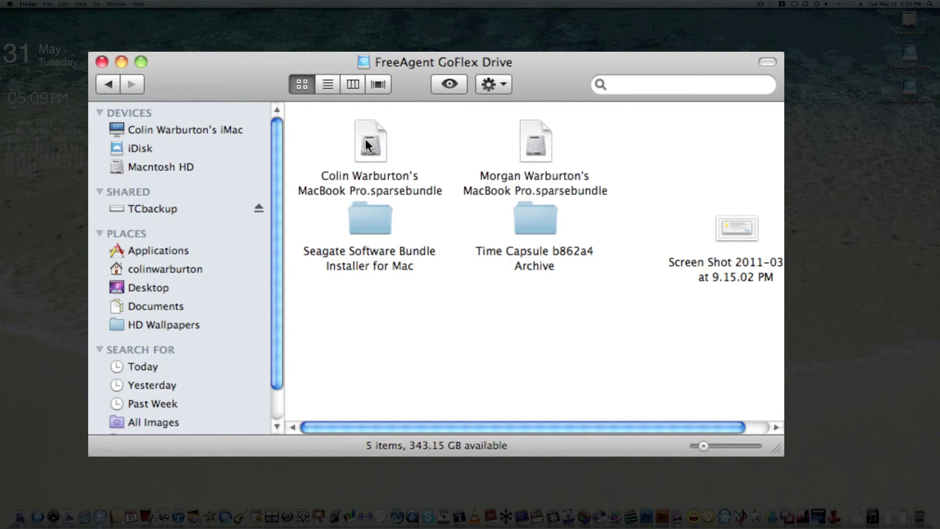
scroll(365, 139, right, 1)
scroll(373, 260, left, 1)
scroll(378, 252, right, 1)
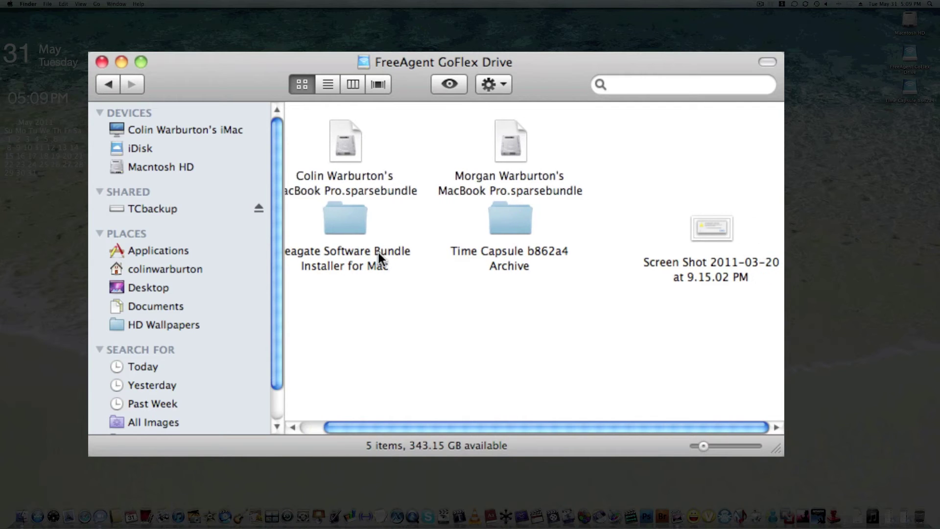
key(super+bracketleft)
key(super+bracketright)
scroll(466, 164, left, 1)
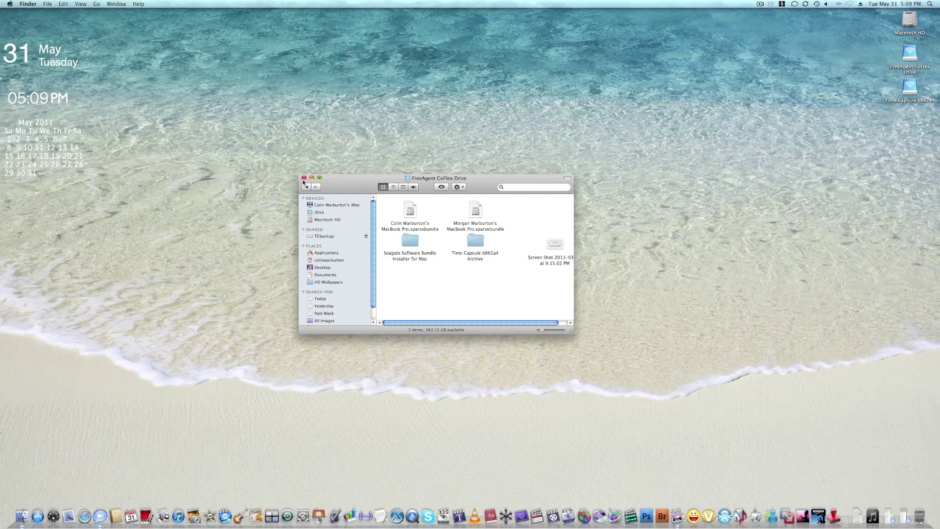
click(303, 179)
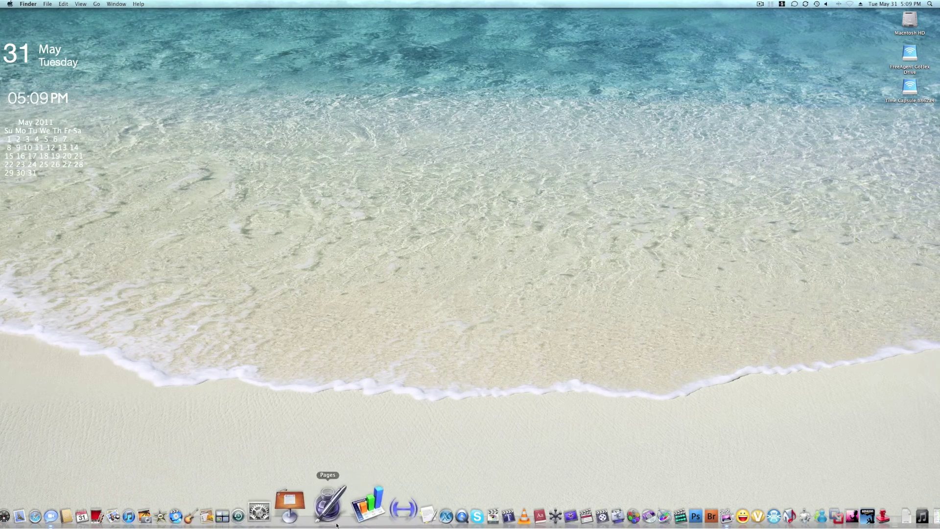
Open the Time Machine preferences and check its backup exclusions without making changes.
click(282, 516)
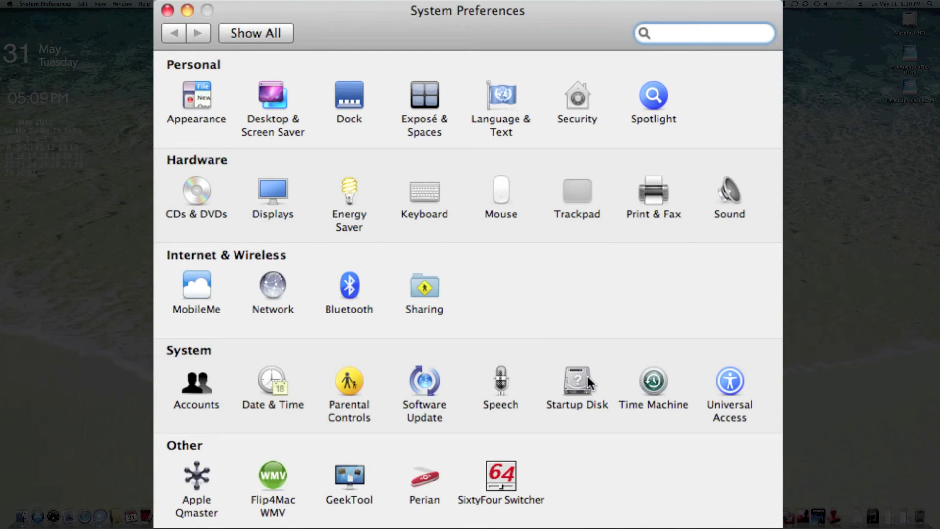
click(660, 381)
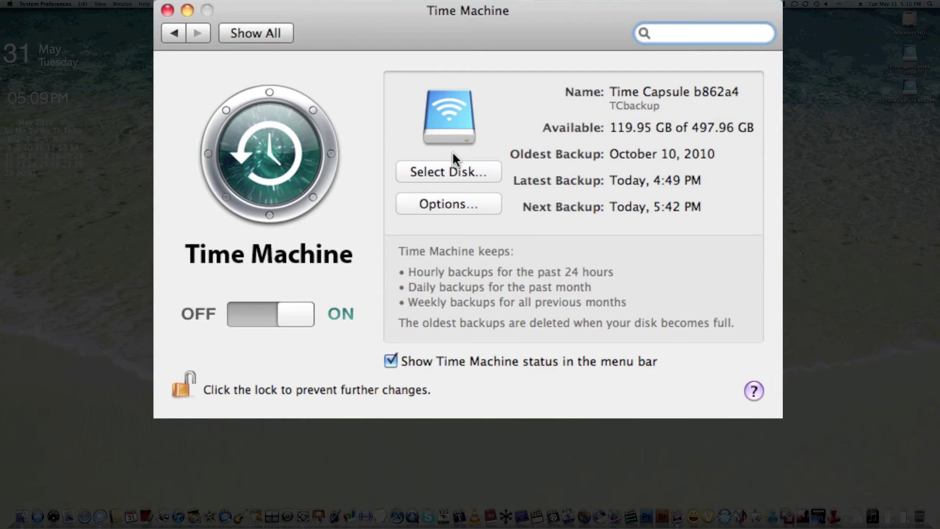
click(433, 202)
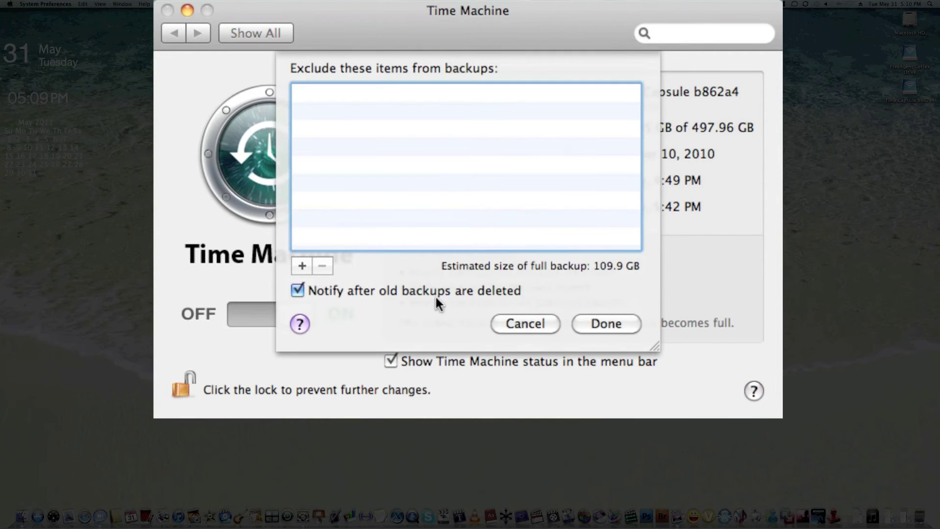
click(526, 323)
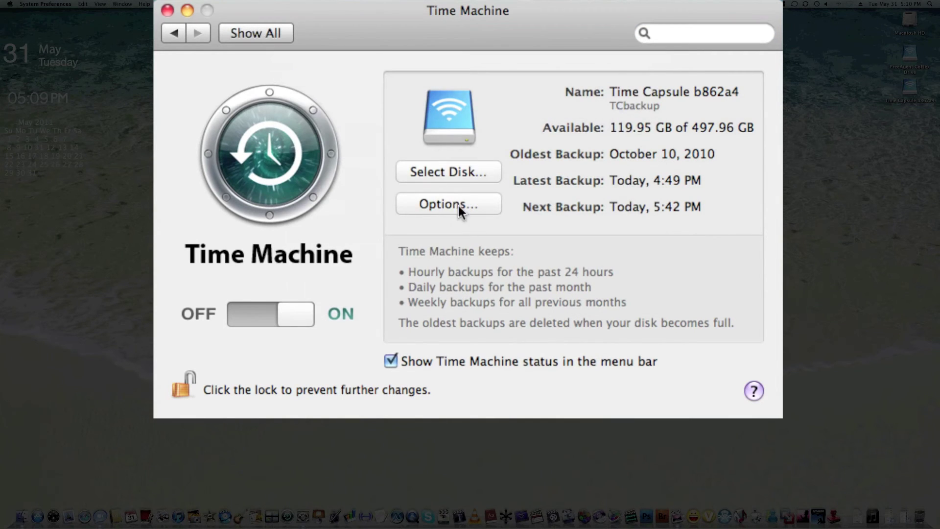
Review the available backup disks and Time Capsule setup, keeping Time Capsule b862a4 as the backup disk.
click(441, 171)
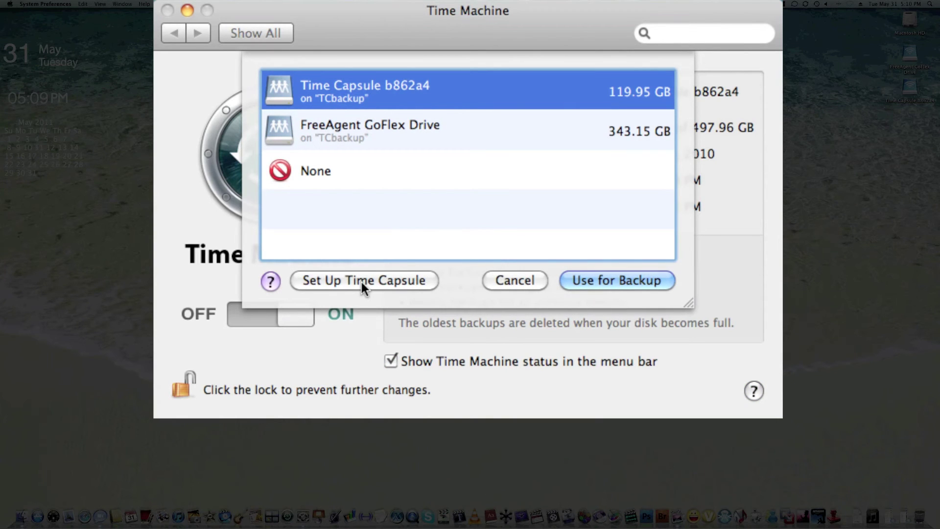
click(360, 280)
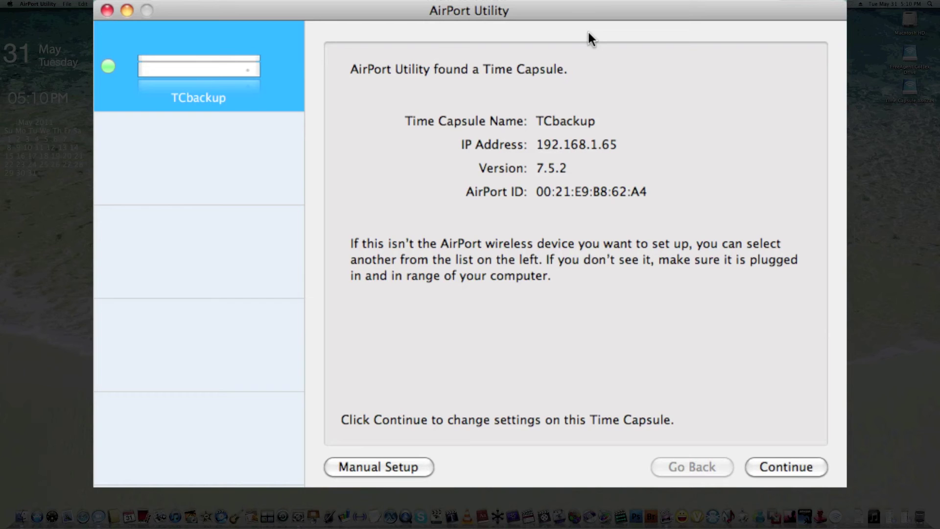
click(107, 10)
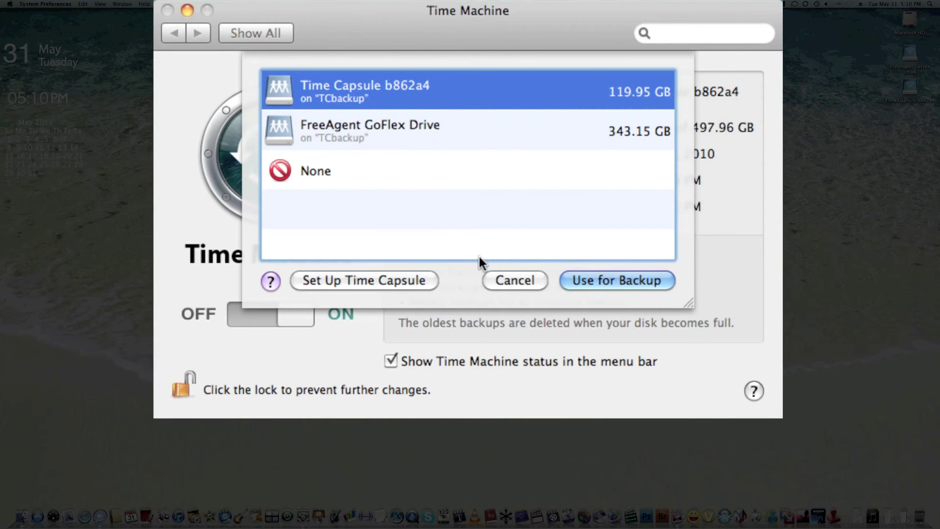
click(499, 281)
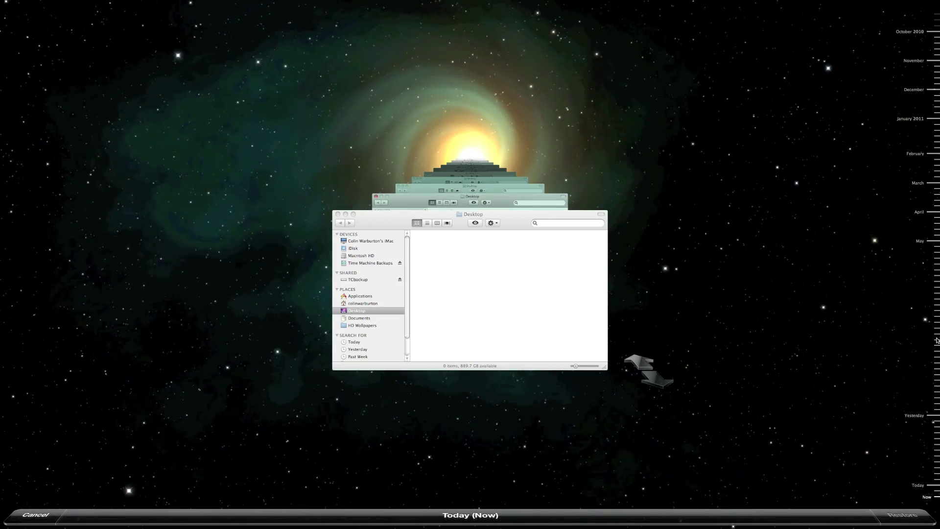
View the Desktop's May 25 and May 27, 2011 backups, then exit without restoring.
click(930, 386)
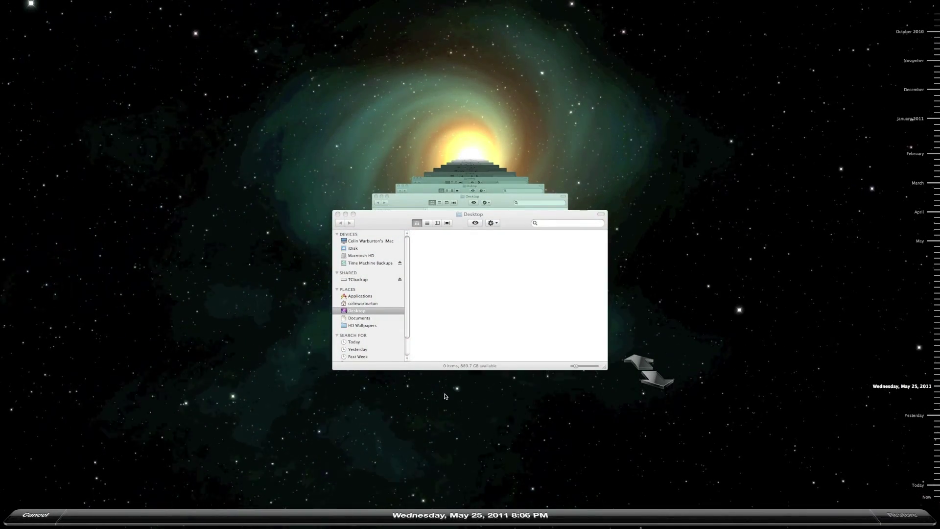
click(925, 397)
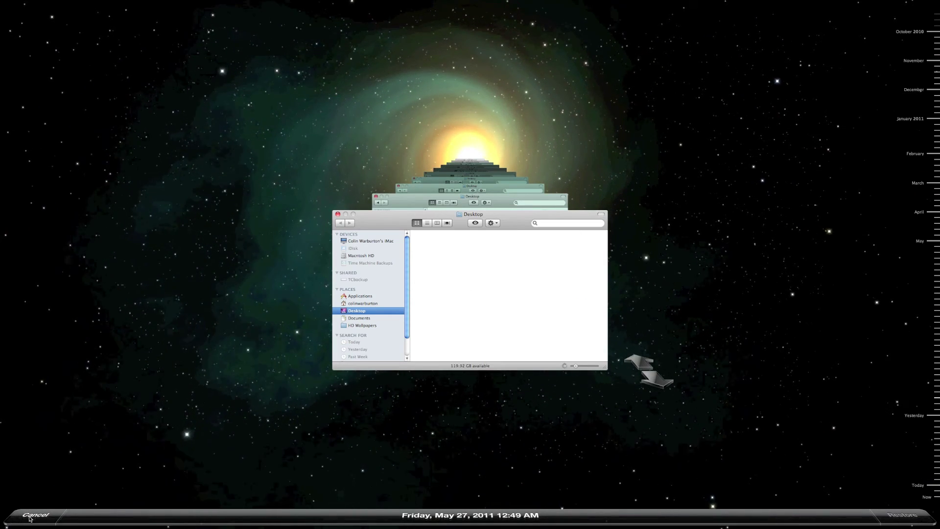
click(30, 517)
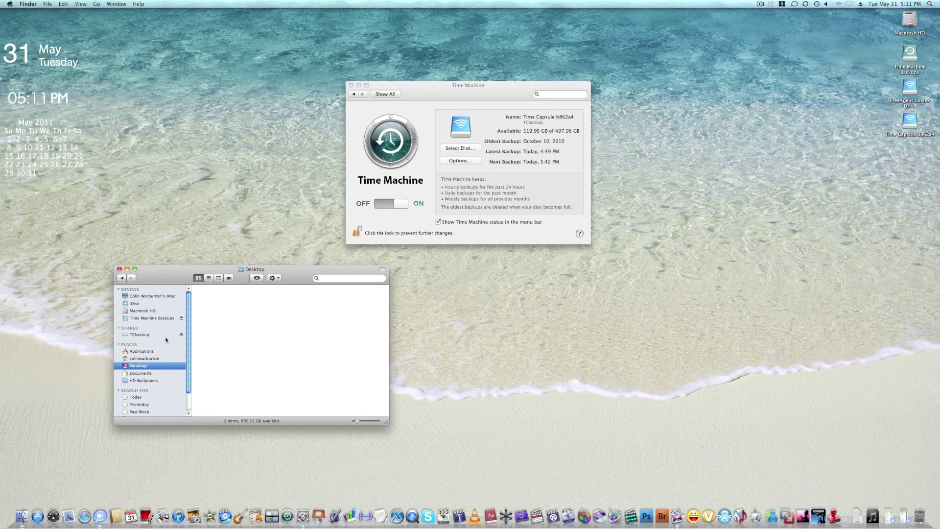
Eject Time Machine Backups, close the Desktop folder window, and quit System Preferences.
click(182, 318)
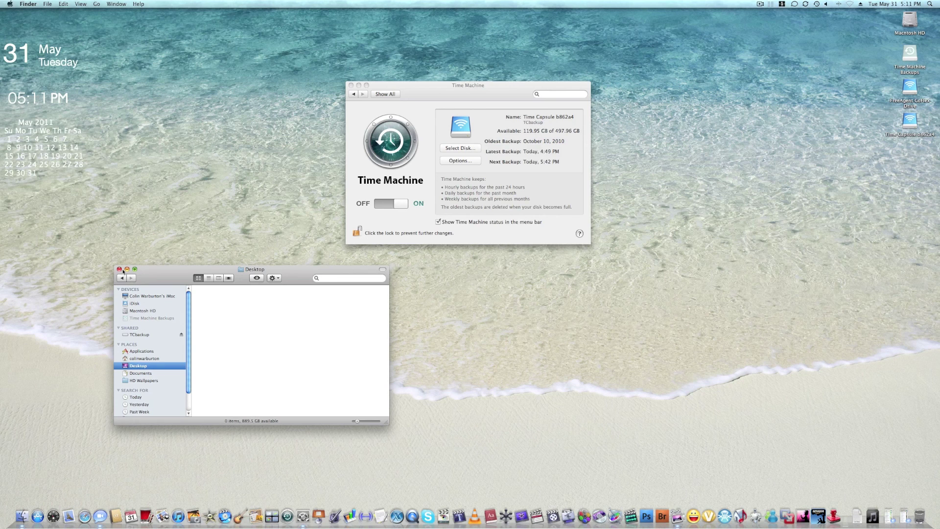
click(119, 269)
click(460, 91)
key(super+q)
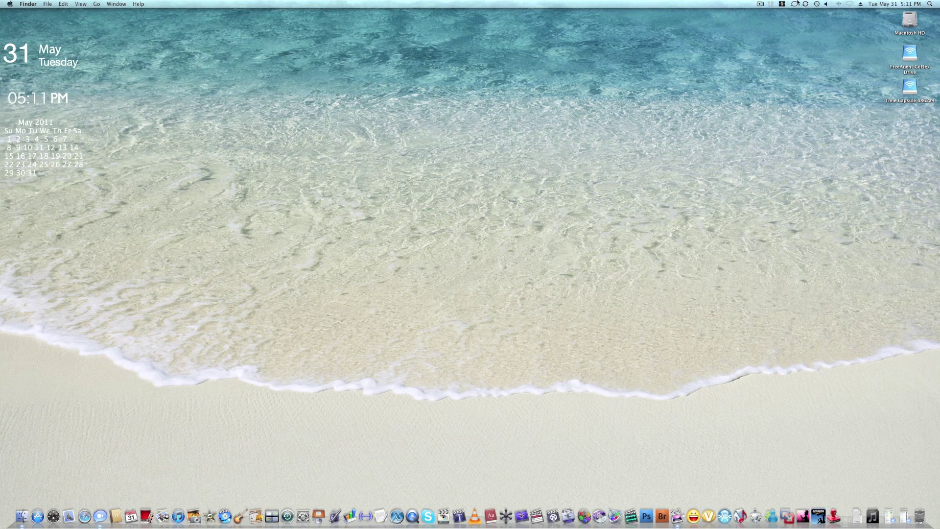
click(760, 4)
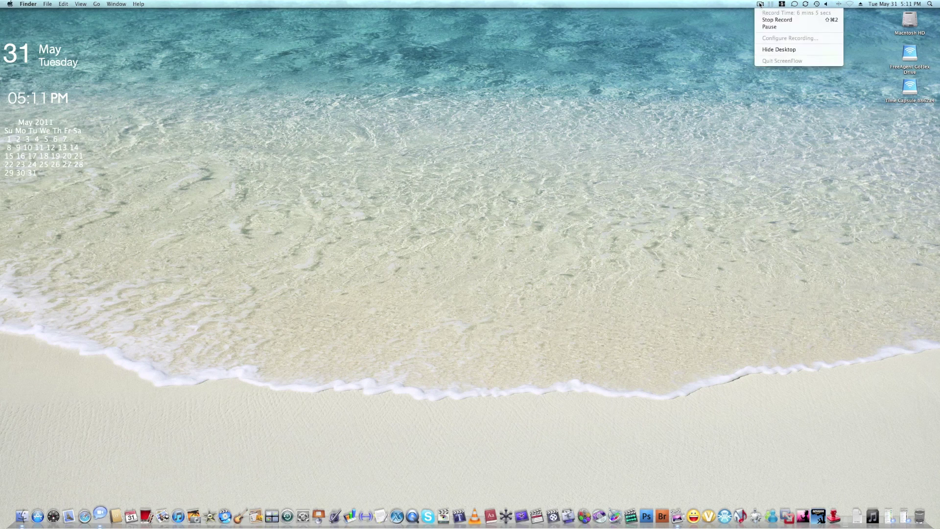